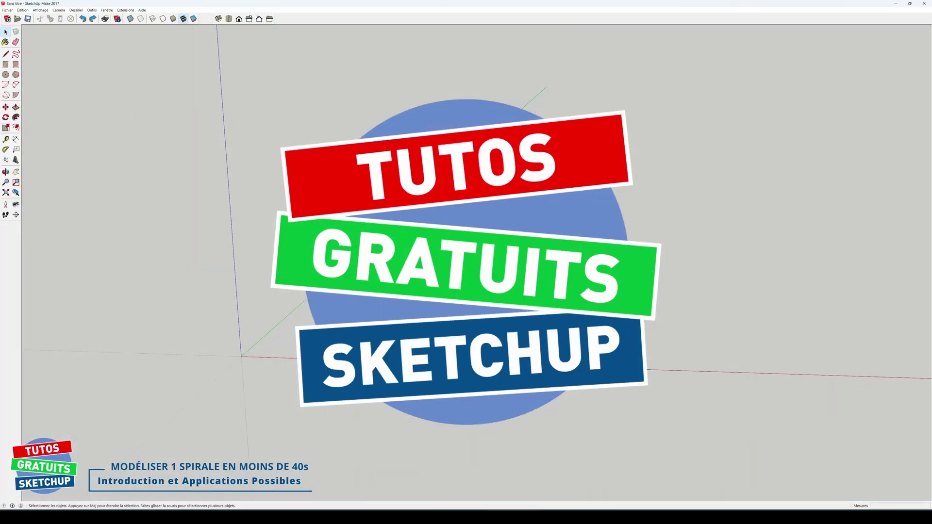
Step: Window-select both sample helix curves and delete them
{"action": "left_click_drag", "start_coordinate": [394, 119], "coordinate": [566, 413]}
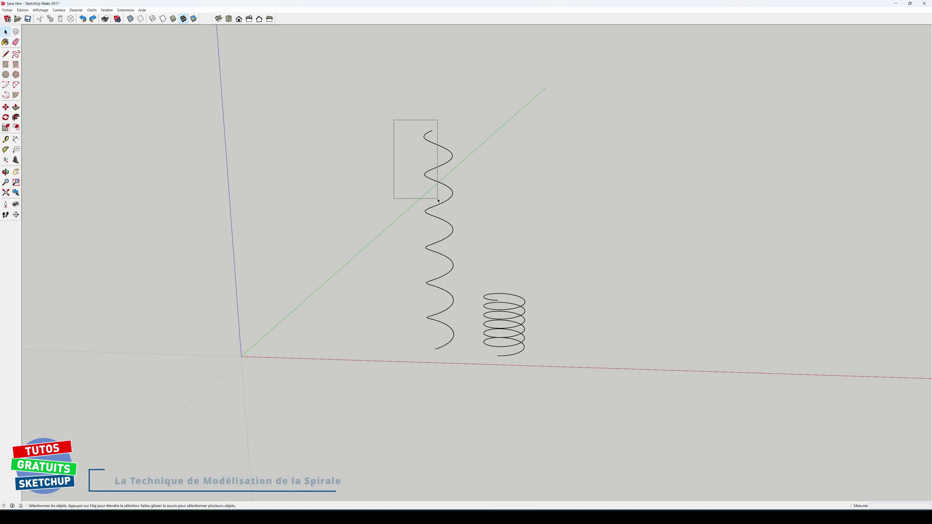
{"action": "key", "text": "Delete"}
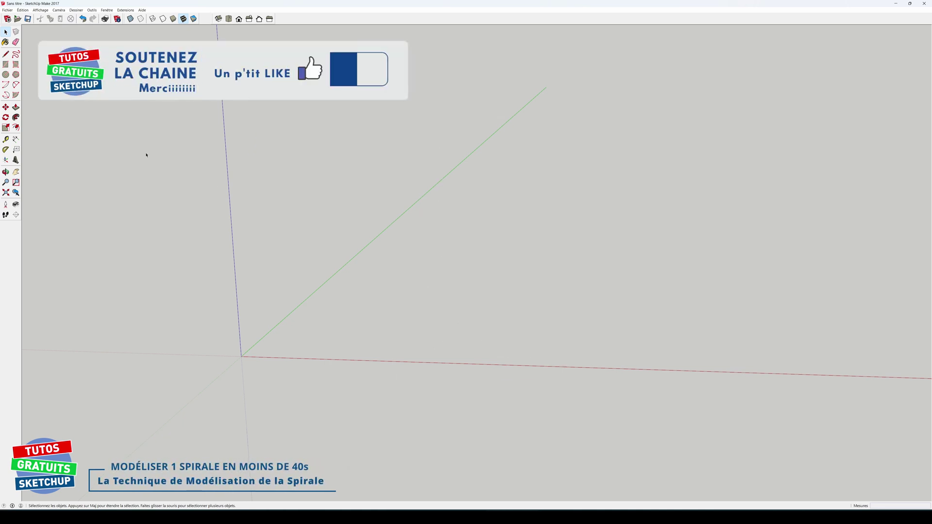
Step: Draw a 24-sided polygon on the ground plane
{"action": "left_click", "coordinate": [16, 75]}
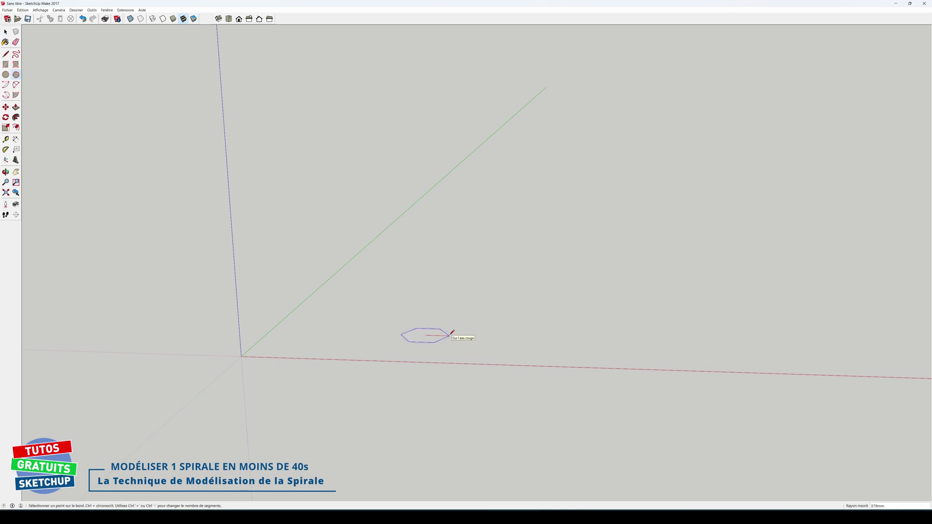
{"action": "left_click", "coordinate": [451, 334]}
{"action": "type", "text": "200mm"}
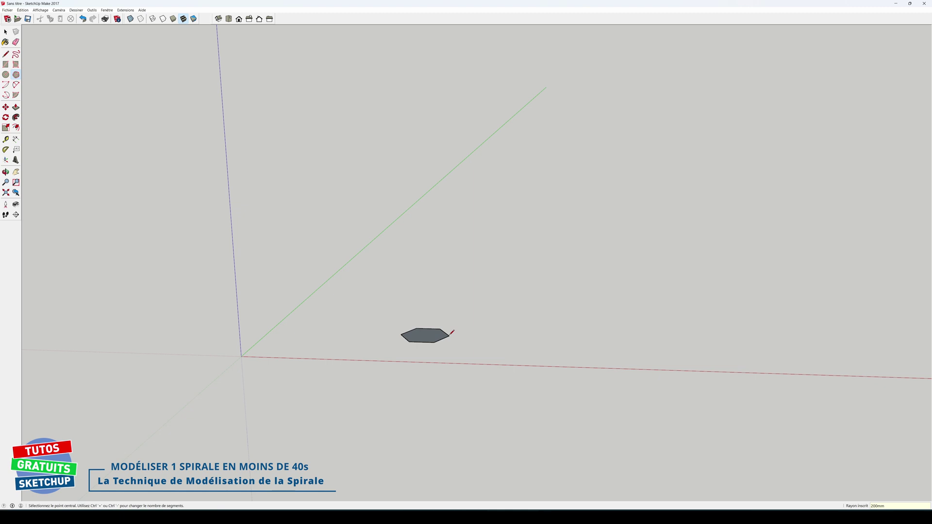
{"action": "type", "text": "24s"}
{"action": "key", "text": "Return"}
{"action": "scroll", "coordinate": [426, 335], "scroll_direction": "up", "scroll_amount": 1}
{"action": "scroll", "coordinate": [426, 335], "scroll_direction": "up", "scroll_amount": 2}
{"action": "scroll", "coordinate": [427, 337], "scroll_direction": "up", "scroll_amount": 3}
Step: Push/Pull the polygon face upward into a short cylinder
{"action": "key", "text": "p"}
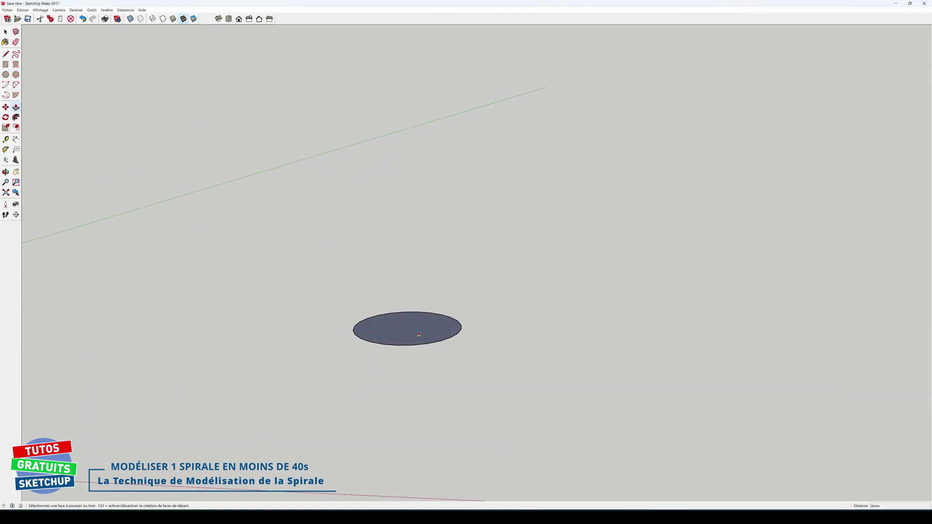
{"action": "left_click_drag", "start_coordinate": [419, 334], "coordinate": [417, 309]}
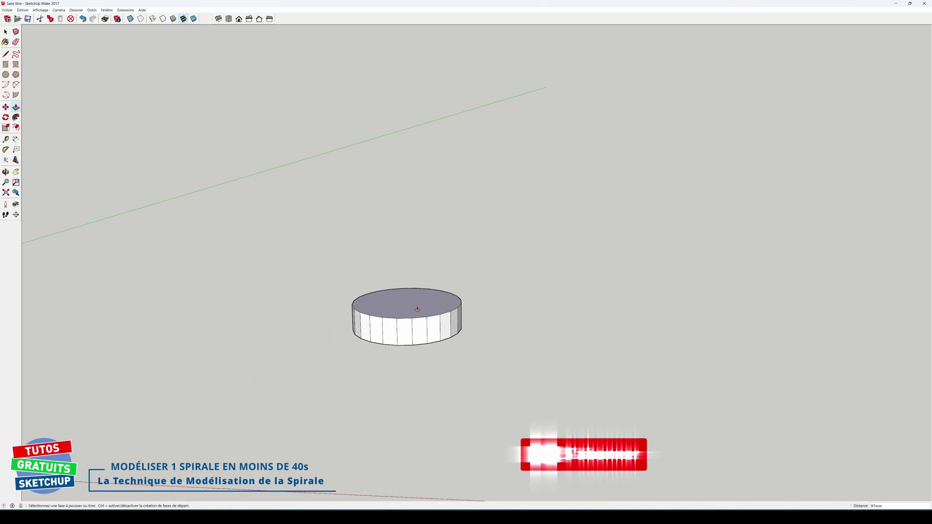
{"action": "left_click", "coordinate": [402, 517]}
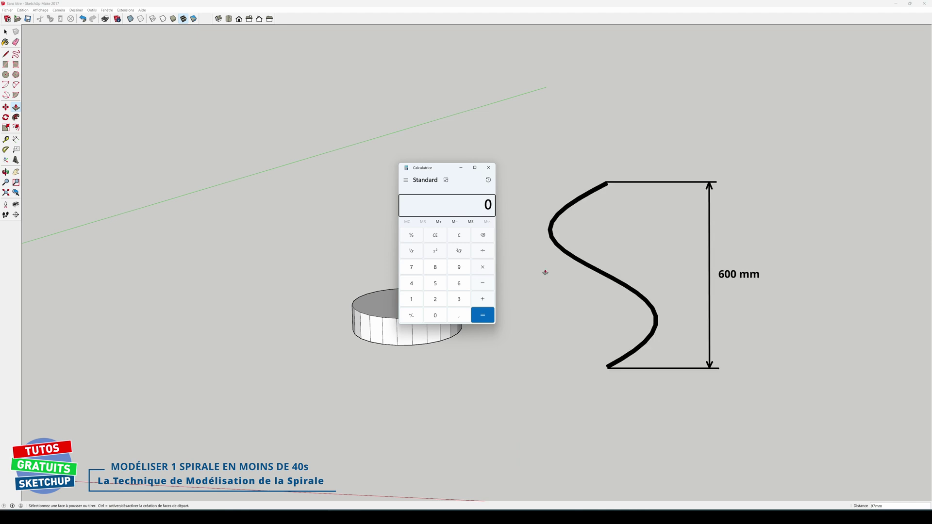
Step: Calculate 600 ÷ 24 = 25 in Windows Calculator
{"action": "type", "text": "600/24"}
{"action": "left_click", "coordinate": [480, 312]}
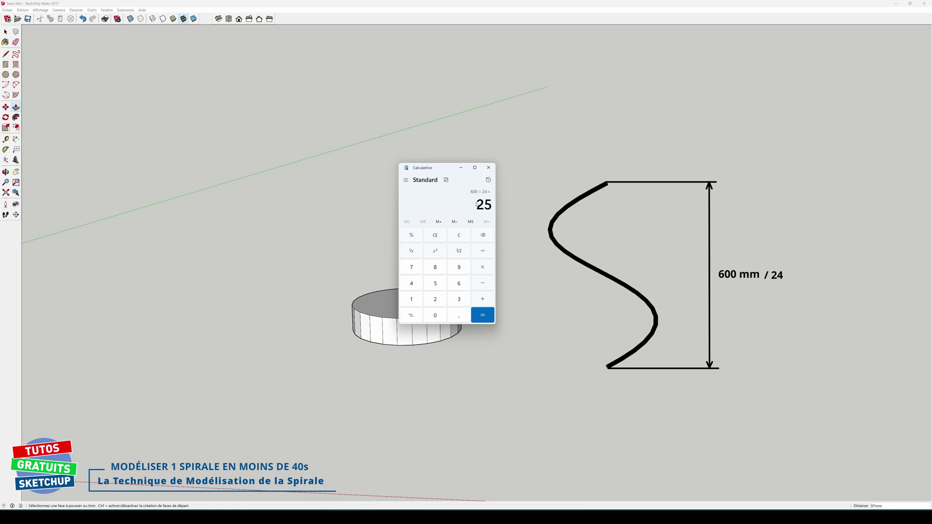
{"action": "left_click", "coordinate": [488, 168]}
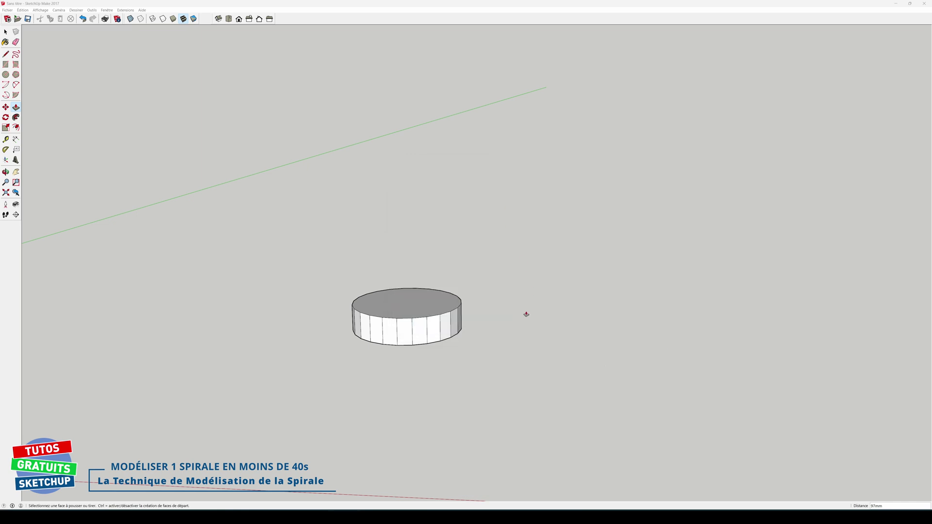
Step: Undo the extrusion and re-extrude the circle to exactly 25 mm
{"action": "key", "text": "ctrl+z"}
{"action": "left_click", "coordinate": [426, 339]}
{"action": "type", "text": "25"}
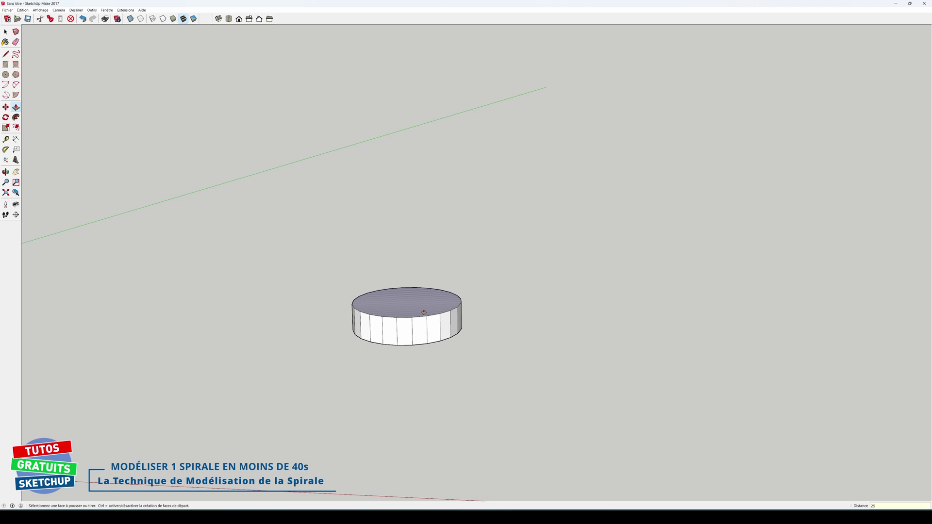
{"action": "key", "text": "Return"}
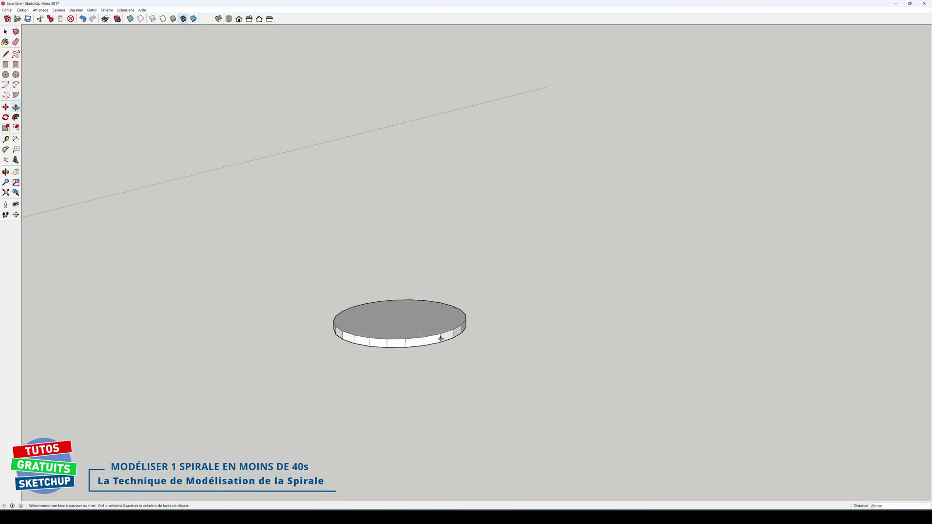
{"action": "scroll", "coordinate": [440, 339], "scroll_direction": "up", "scroll_amount": 2}
{"action": "key", "text": "space"}
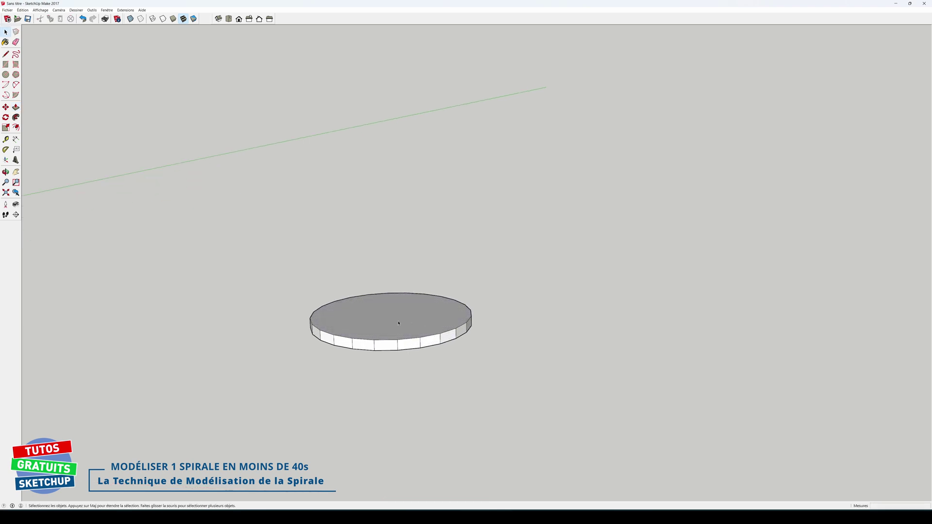
{"action": "left_click", "coordinate": [399, 323]}
Step: Rotate the disc's top face 15° about its centre, slanting the side edges
{"action": "middle_click_drag", "start_coordinate": [403, 322], "coordinate": [444, 381]}
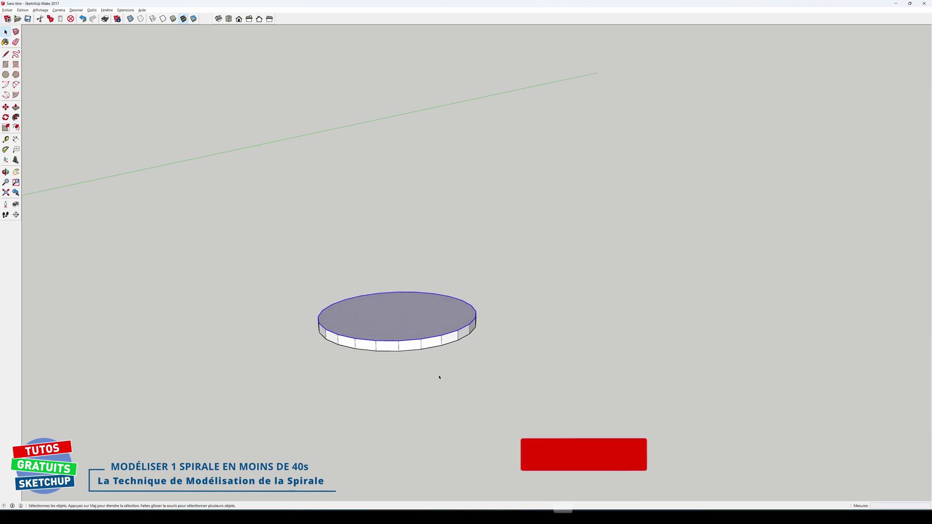
{"action": "key", "text": "q"}
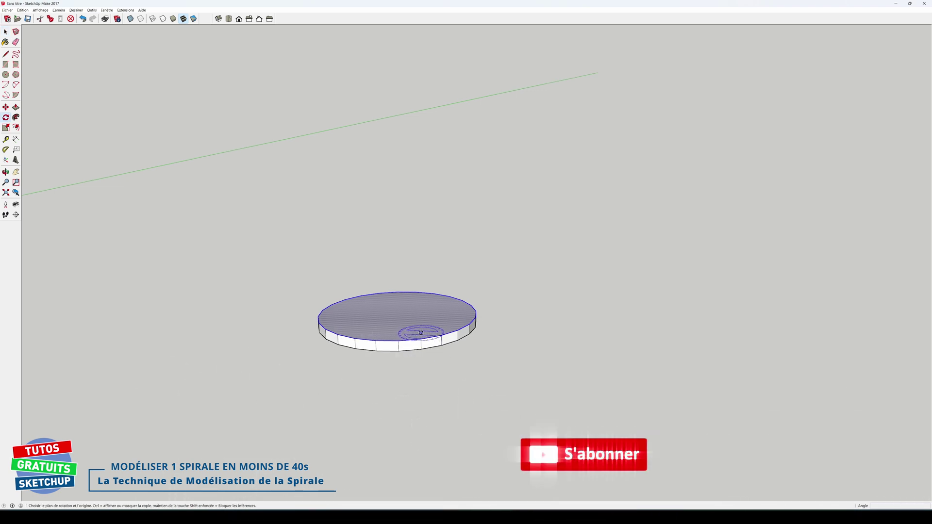
{"action": "left_click", "coordinate": [398, 314]}
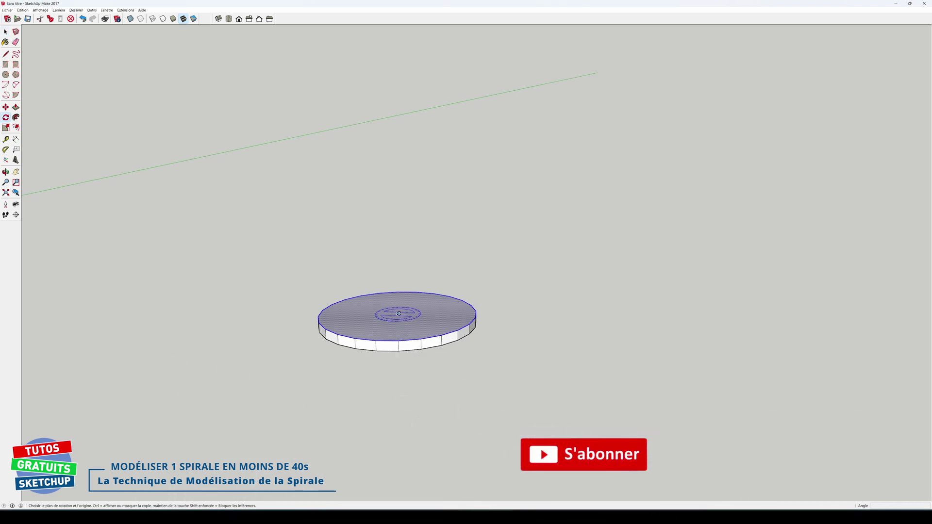
{"action": "left_click", "coordinate": [421, 340]}
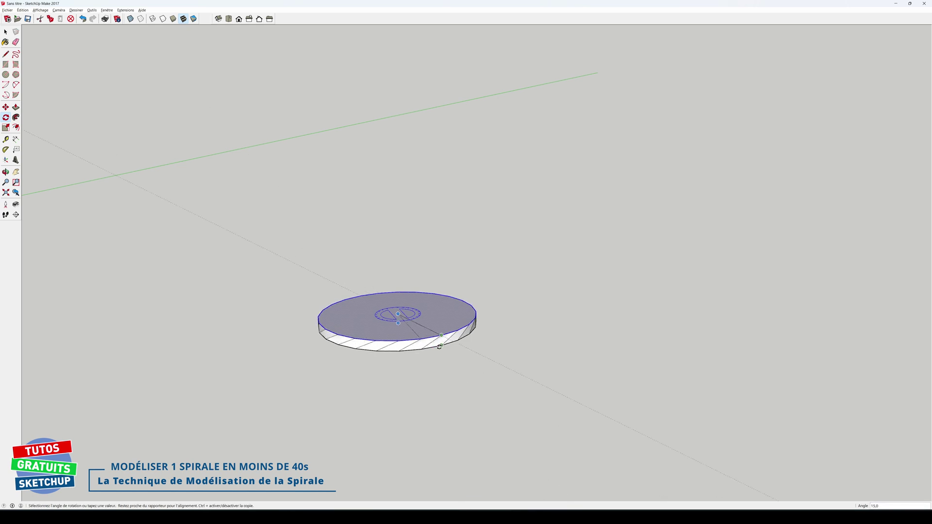
{"action": "left_click", "coordinate": [442, 345]}
{"action": "key", "text": "space"}
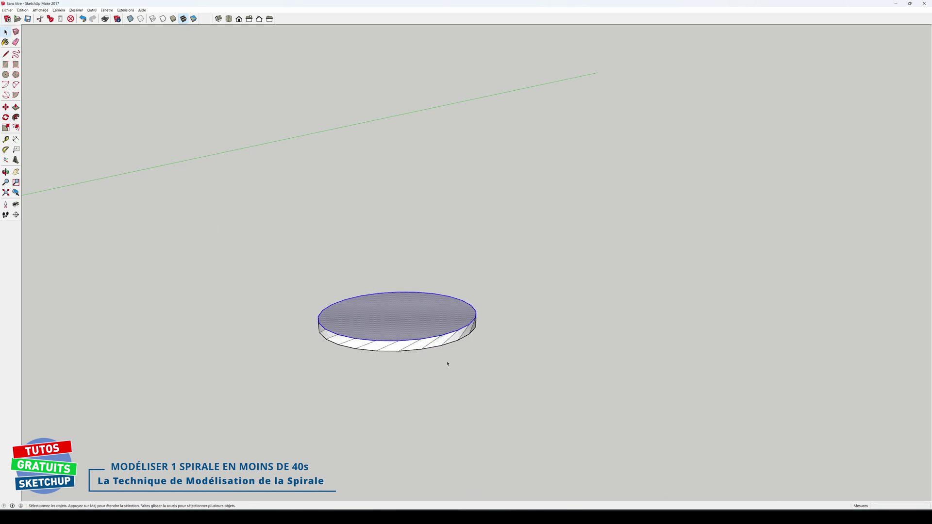
{"action": "left_click", "coordinate": [451, 368]}
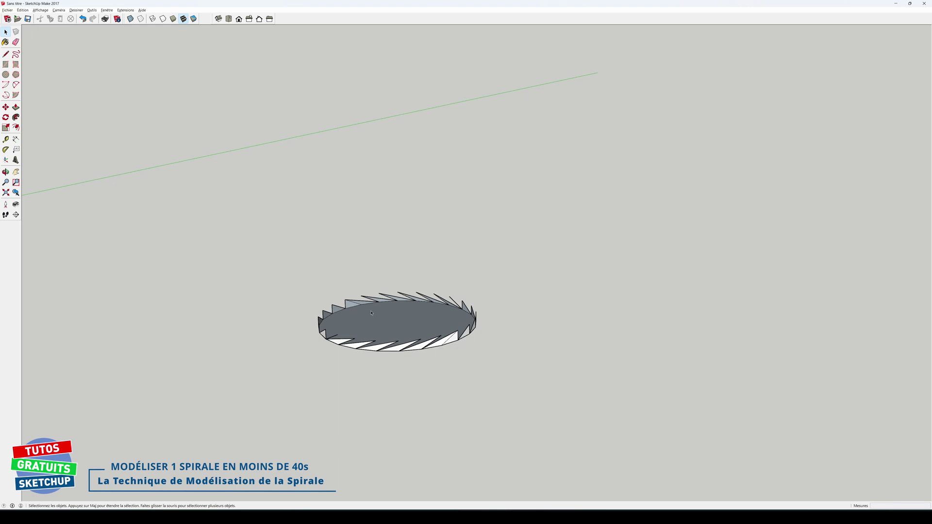
Step: Delete the top face and stack copies of the slanted edges 25 mm apart with a *5 repeat
{"action": "left_click", "coordinate": [390, 329]}
{"action": "key", "text": "Delete"}
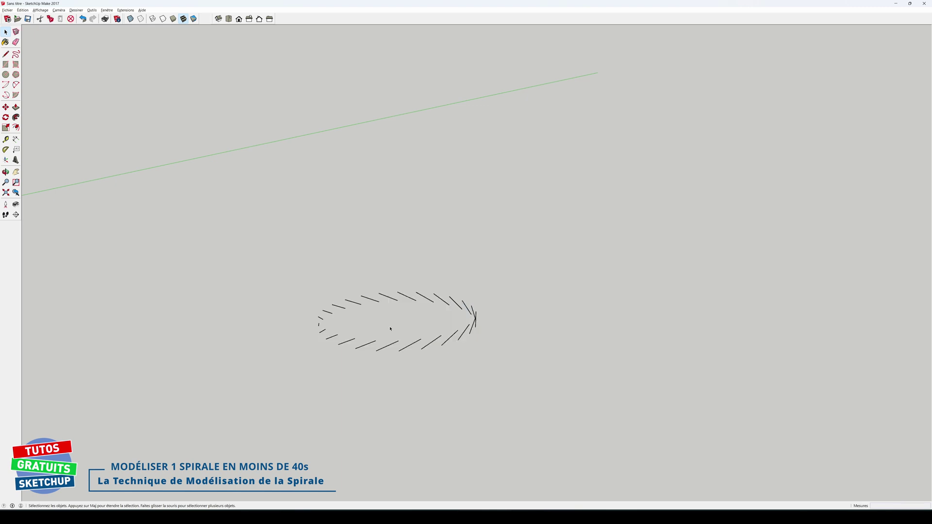
{"action": "left_click_drag", "start_coordinate": [298, 284], "coordinate": [505, 376]}
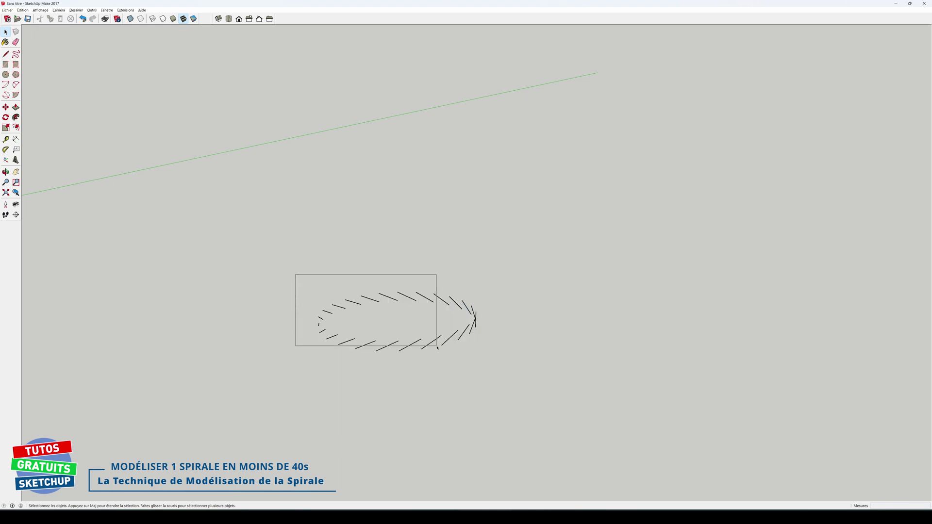
{"action": "key", "text": "m"}
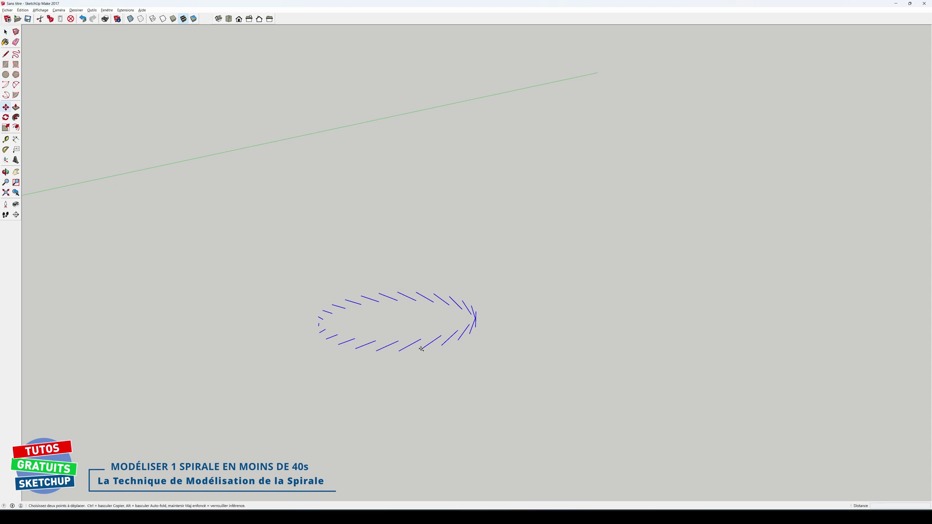
{"action": "left_click", "coordinate": [421, 349]}
{"action": "key", "text": "ctrl"}
{"action": "left_click", "coordinate": [421, 340]}
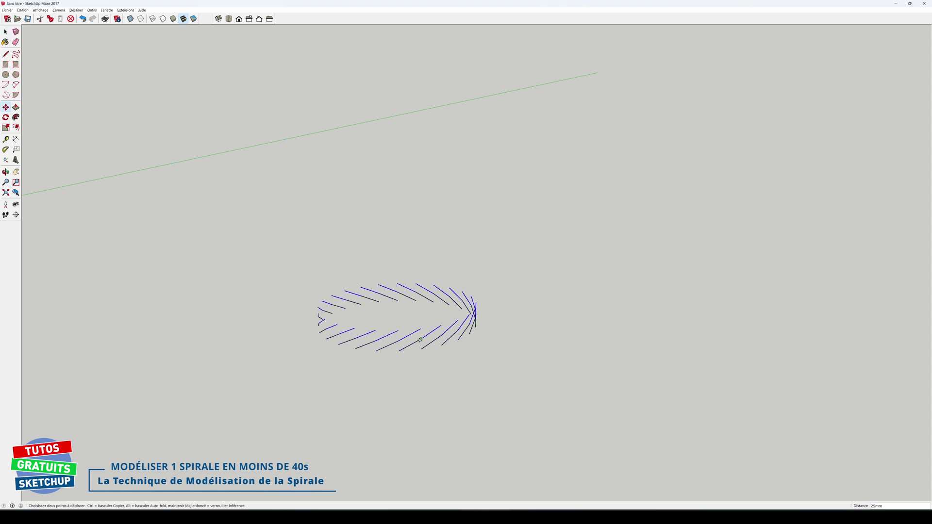
{"action": "type", "text": "*5"}
{"action": "key", "text": "Return"}
{"action": "key", "text": "space"}
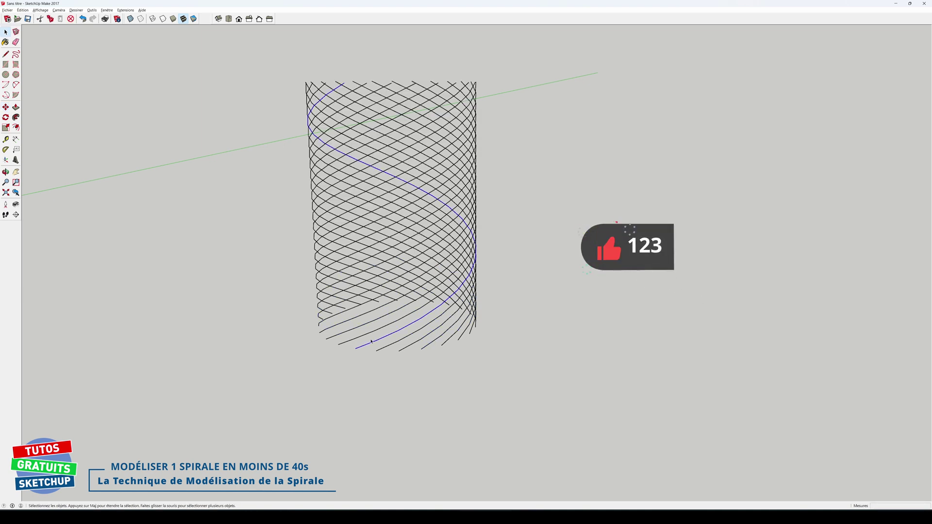
Step: Delete all lattice edges except the single spiral turn traced through them
{"action": "middle_click_drag", "start_coordinate": [367, 346], "coordinate": [381, 164]}
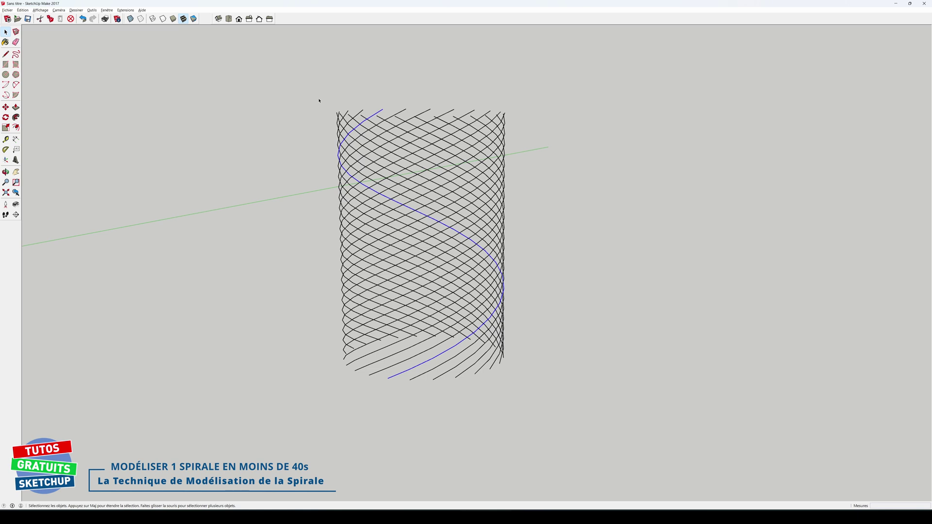
{"action": "left_click_drag", "start_coordinate": [311, 97], "coordinate": [530, 394], "text": "shift"}
{"action": "key", "text": "Delete"}
{"action": "mouse_move", "coordinate": [450, 378]}
{"action": "middle_mouse_down"}
{"action": "mouse_move", "coordinate": [506, 323]}
{"action": "mouse_move", "coordinate": [451, 337]}
{"action": "middle_mouse_up"}
{"action": "scroll", "coordinate": [451, 337], "scroll_direction": "down", "scroll_amount": 3}
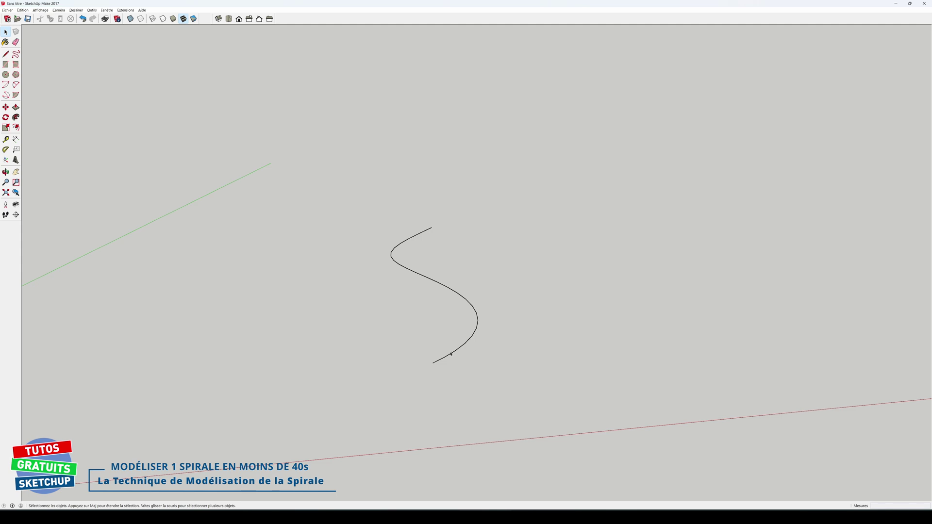
Step: Add a 600mm dimension from the spiral's top end to its bottom end
{"action": "key", "text": "d"}
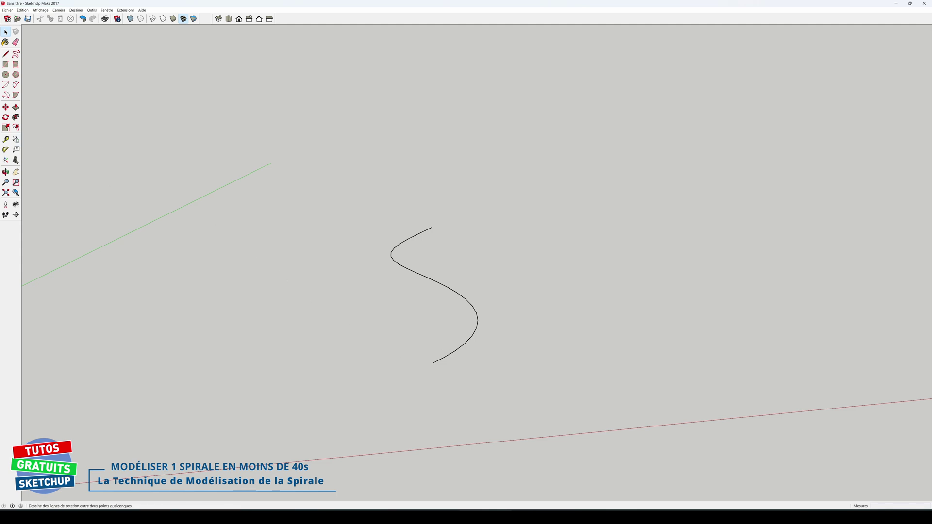
{"action": "left_click", "coordinate": [432, 228]}
{"action": "left_click", "coordinate": [434, 357]}
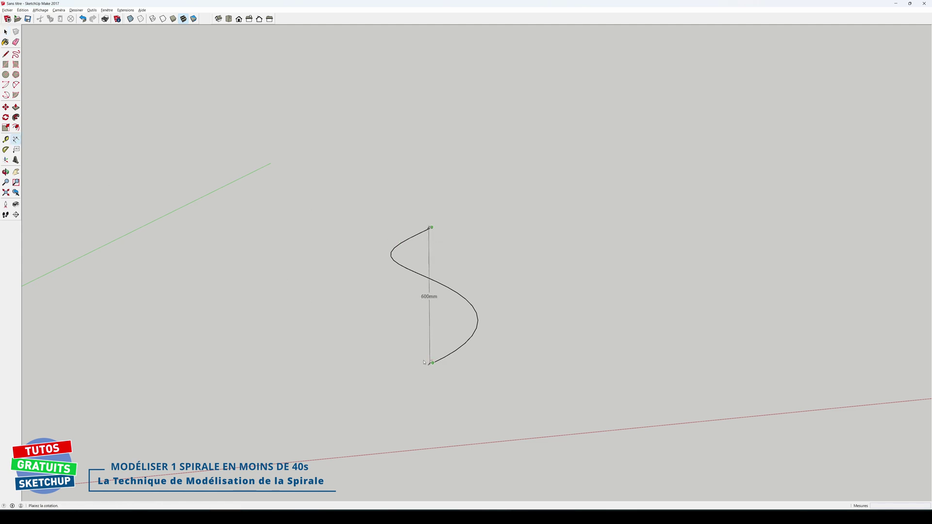
{"action": "left_click", "coordinate": [374, 311]}
{"action": "key", "text": "space"}
Step: Copy the spiral 600mm up with a repeat multiplier to build a multi-turn helix
{"action": "left_click_drag", "start_coordinate": [383, 214], "coordinate": [504, 397]}
{"action": "key", "text": "m"}
{"action": "left_click", "coordinate": [432, 364]}
{"action": "key", "text": "ctrl"}
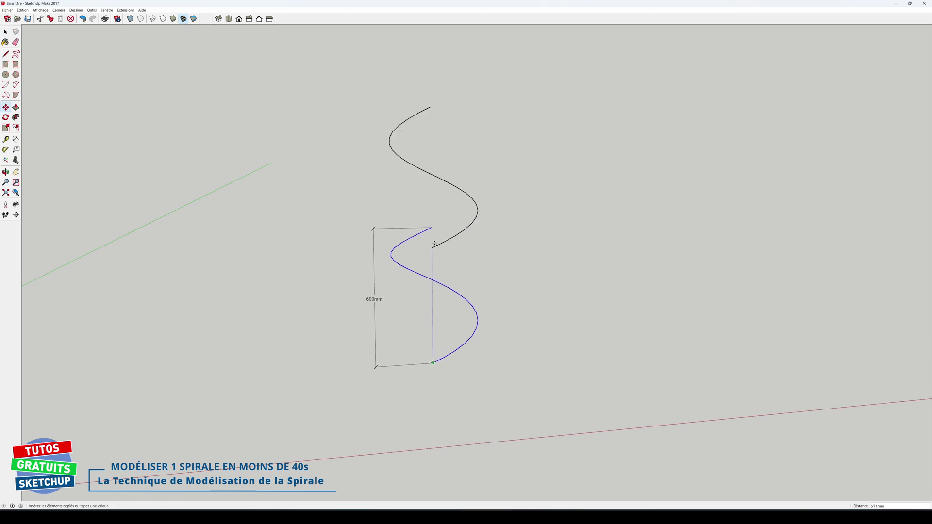
{"action": "left_click", "coordinate": [432, 228]}
{"action": "type", "text": "*"}
{"action": "key", "text": "Return"}
{"action": "mouse_move", "coordinate": [454, 247]}
{"action": "middle_mouse_down"}
{"action": "mouse_move", "coordinate": [470, 282]}
{"action": "mouse_move", "coordinate": [416, 208]}
{"action": "middle_mouse_up"}
{"action": "key", "text": "space"}
{"action": "left_click_drag", "start_coordinate": [389, 115], "coordinate": [462, 355]}
Step: Scale the multi-turn spiral down along the blue axis to a 162mm-high coil
{"action": "key", "text": "s"}
{"action": "middle_click_drag", "start_coordinate": [416, 202], "coordinate": [428, 137]}
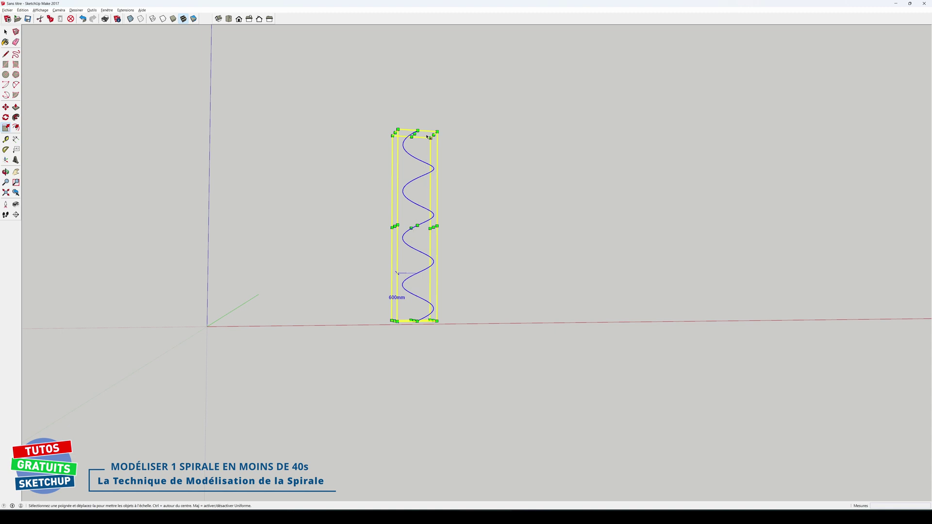
{"action": "left_click_drag", "start_coordinate": [415, 134], "coordinate": [414, 269]}
{"action": "key", "text": "space"}
{"action": "left_click", "coordinate": [477, 291]}
{"action": "mouse_move", "coordinate": [477, 292]}
{"action": "middle_mouse_down"}
{"action": "mouse_move", "coordinate": [341, 401]}
{"action": "mouse_move", "coordinate": [506, 329]}
{"action": "middle_mouse_up"}
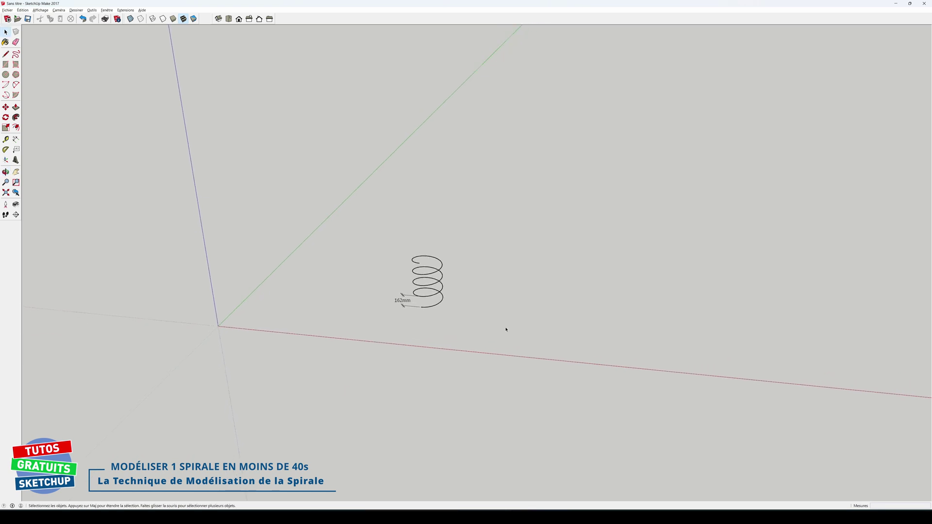